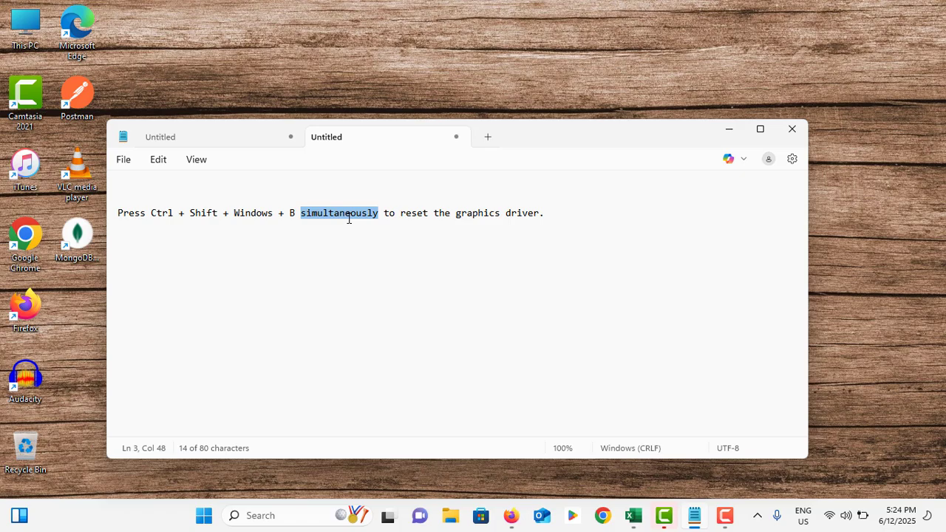
- Minimize the note and open the Recovery options from the advanced options of Windows Update in Settings
{"action": "left_click", "coordinate": [729, 129]}
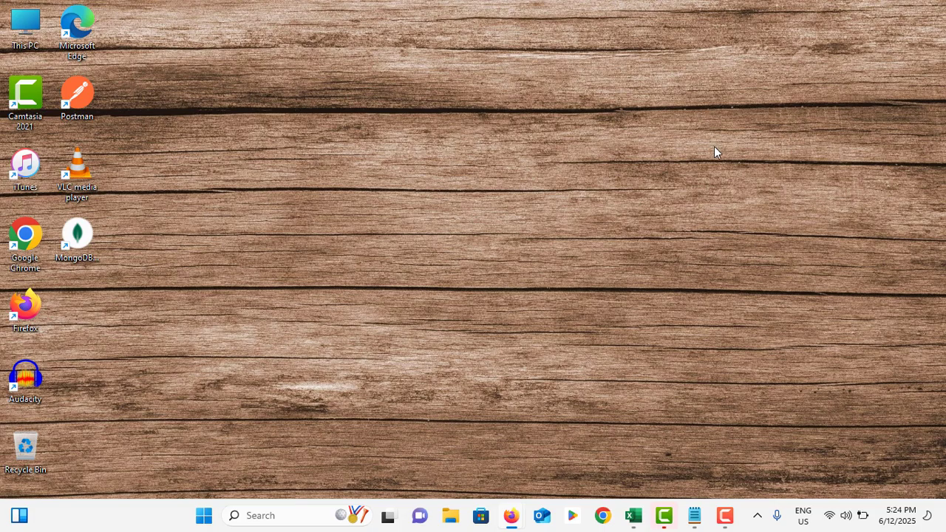
{"action": "left_click", "coordinate": [205, 515]}
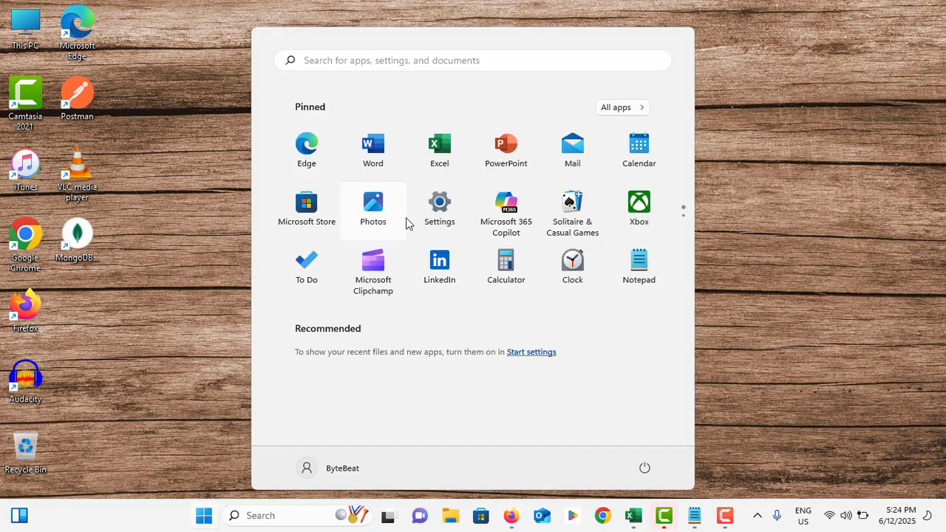
{"action": "left_click", "coordinate": [438, 204]}
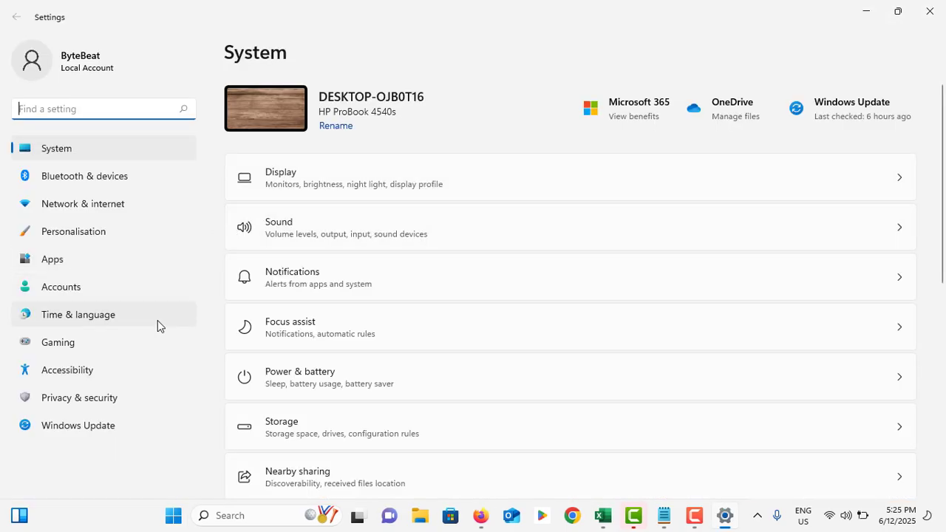
{"action": "left_click", "coordinate": [91, 432]}
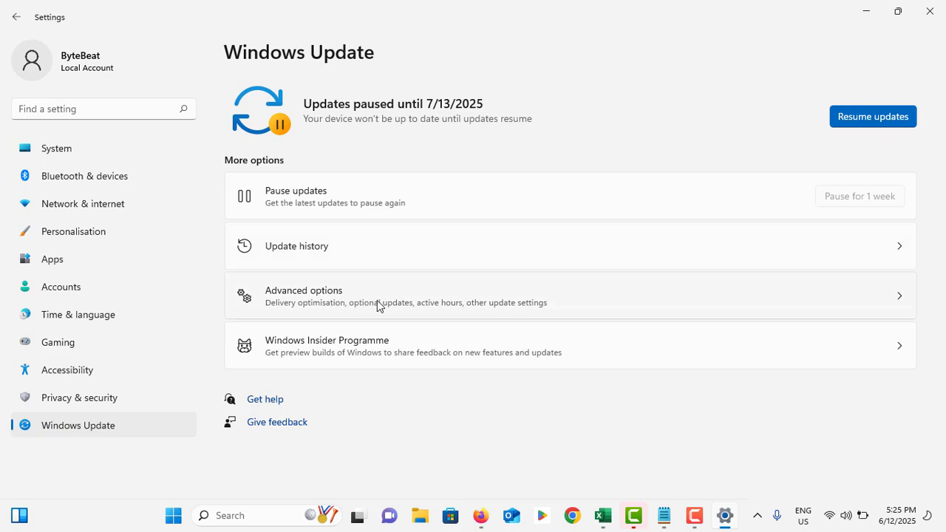
{"action": "left_click", "coordinate": [352, 302]}
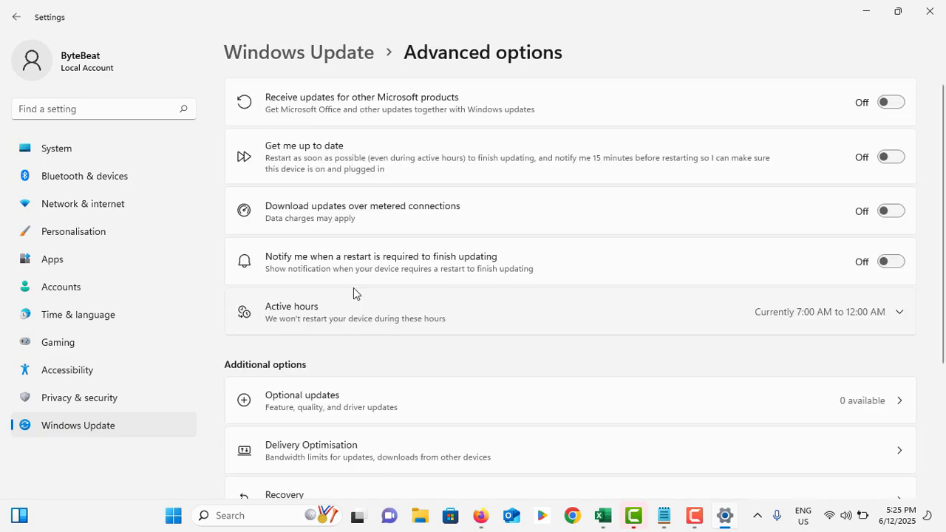
{"action": "scroll", "coordinate": [355, 290], "scroll_direction": "down", "scroll_amount": 5}
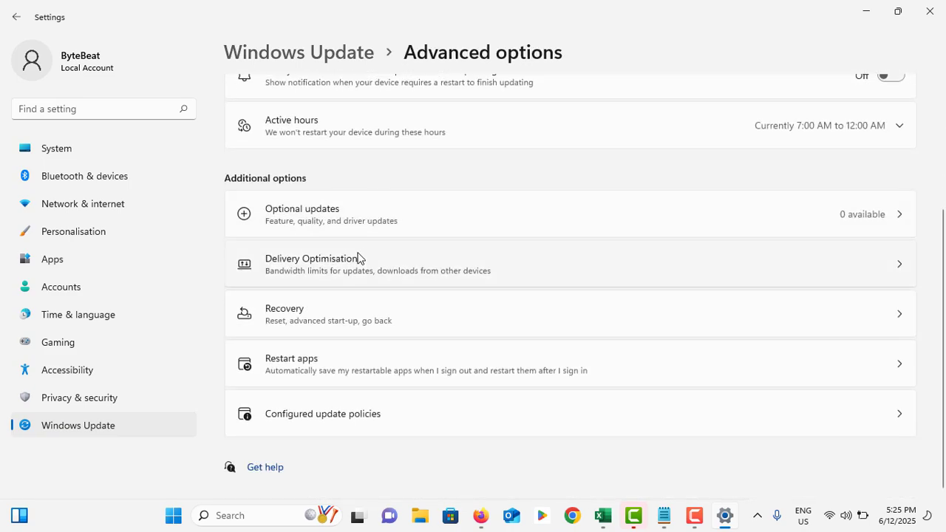
{"action": "left_click", "coordinate": [329, 321]}
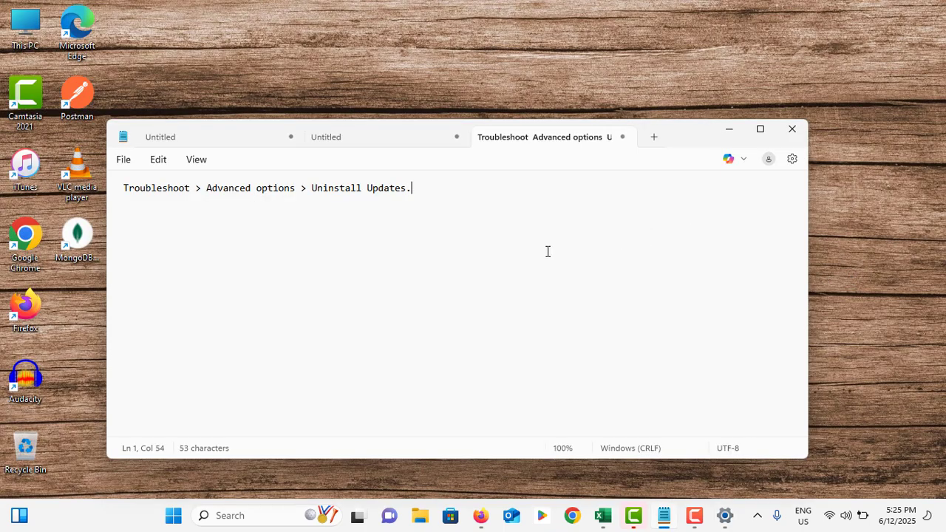
- Highlight the path "Troubleshoot > Advanced options > Uninstall Updates" in the Notepad note while reading it
{"action": "double_click", "coordinate": [158, 191]}
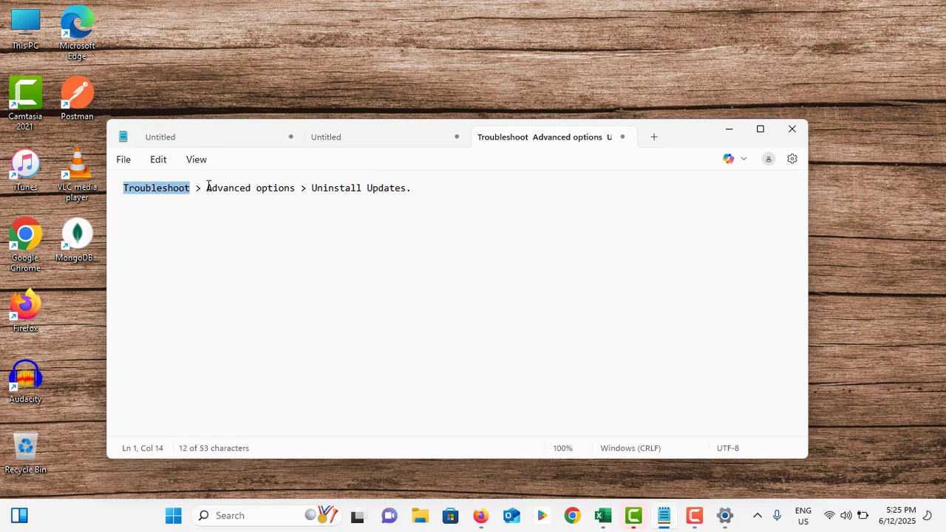
{"action": "left_click_drag", "start_coordinate": [208, 188], "coordinate": [387, 190]}
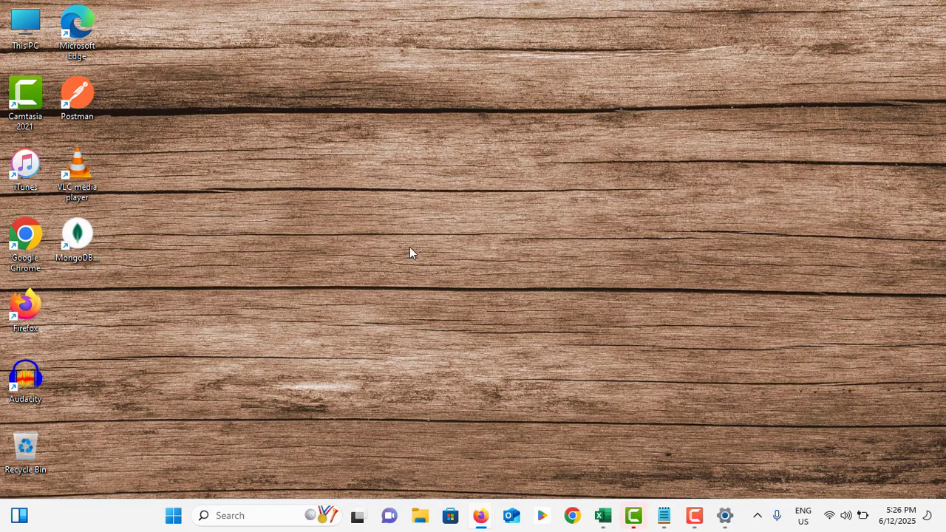
- Open Device Manager and run an automatic driver search for the Intel(R) HD Graphics 4000 display adapter
{"action": "right_click", "coordinate": [172, 516]}
{"action": "left_click", "coordinate": [178, 213]}
{"action": "double_click", "coordinate": [129, 184]}
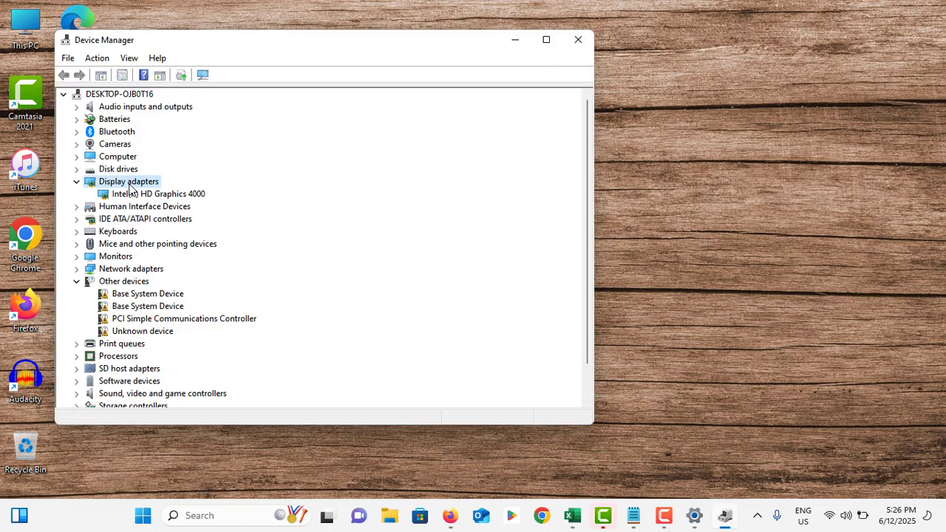
{"action": "left_click", "coordinate": [151, 195]}
{"action": "right_click", "coordinate": [154, 196]}
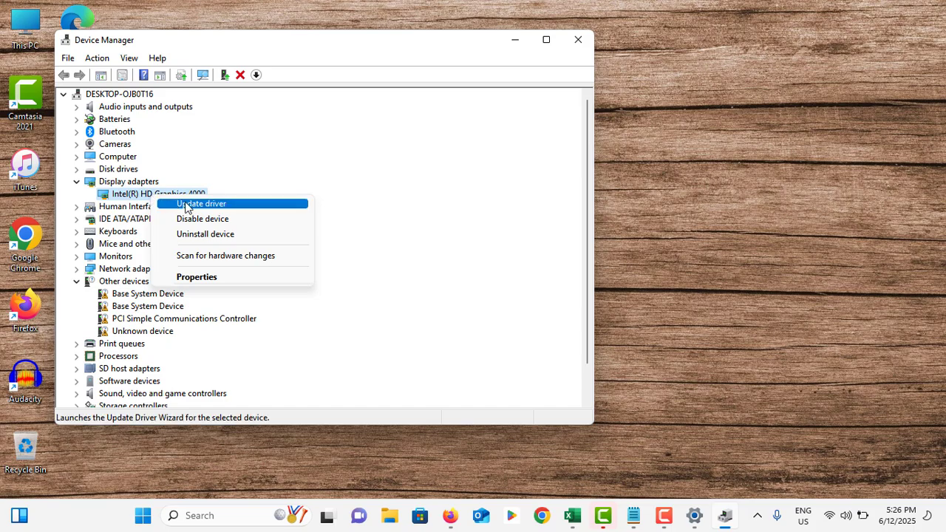
{"action": "left_click", "coordinate": [185, 204]}
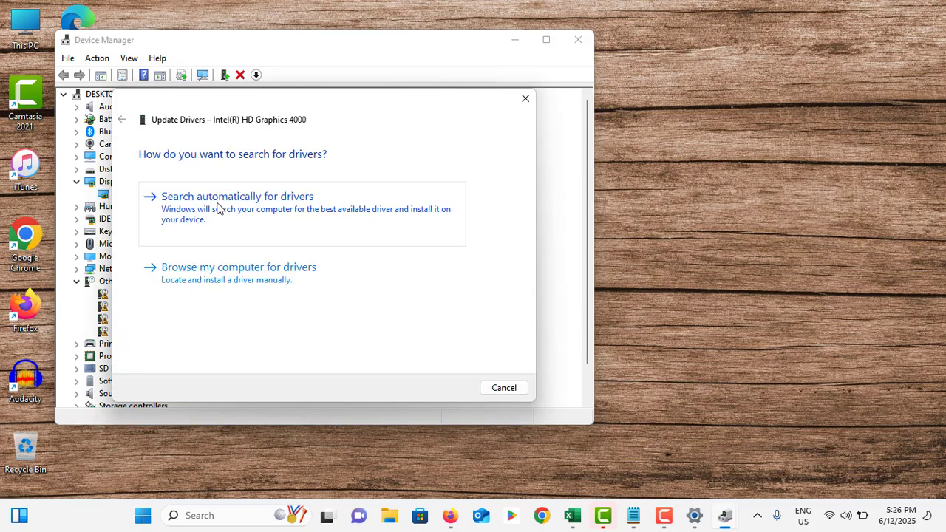
{"action": "left_click", "coordinate": [218, 210]}
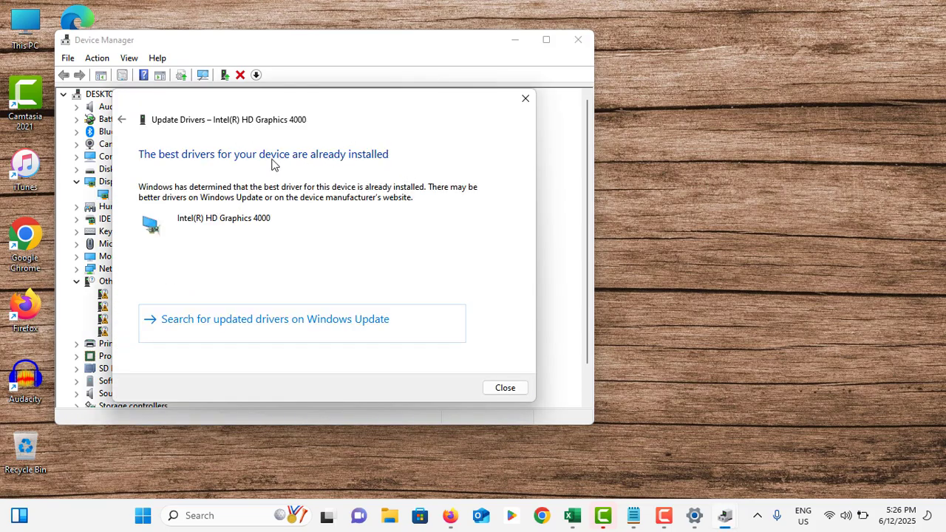
- Return to the driver search choices, browse the computer's available drivers, and select the Intel(R) HD Graphics 4000 model
{"action": "left_click", "coordinate": [122, 119]}
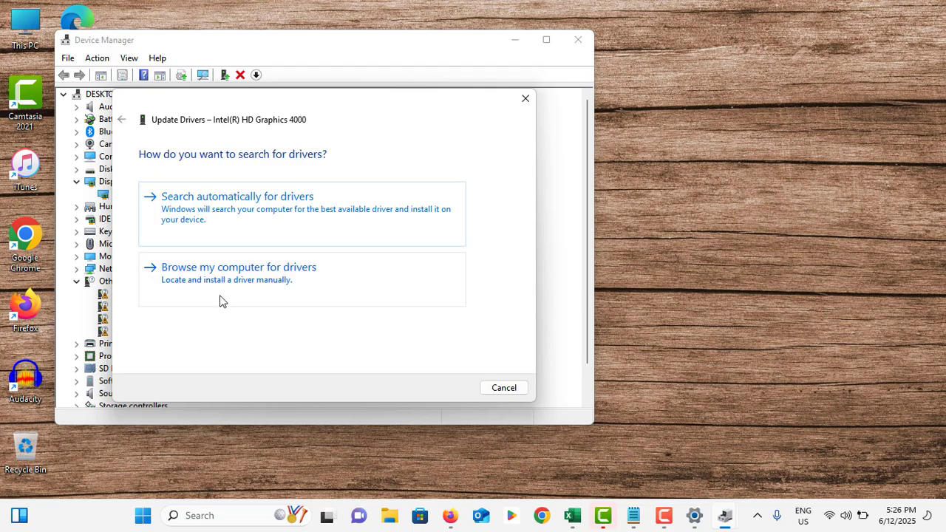
{"action": "left_click", "coordinate": [271, 267]}
{"action": "left_click", "coordinate": [248, 301]}
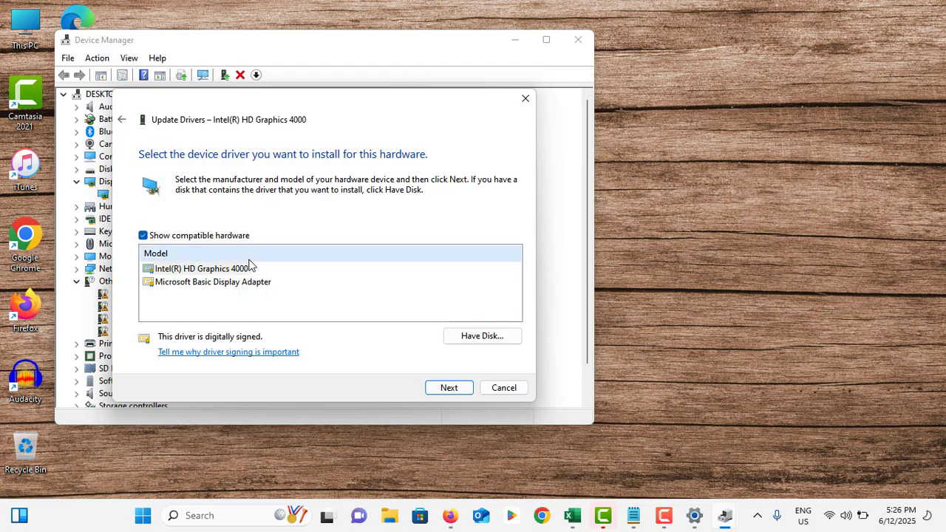
{"action": "left_click", "coordinate": [250, 267]}
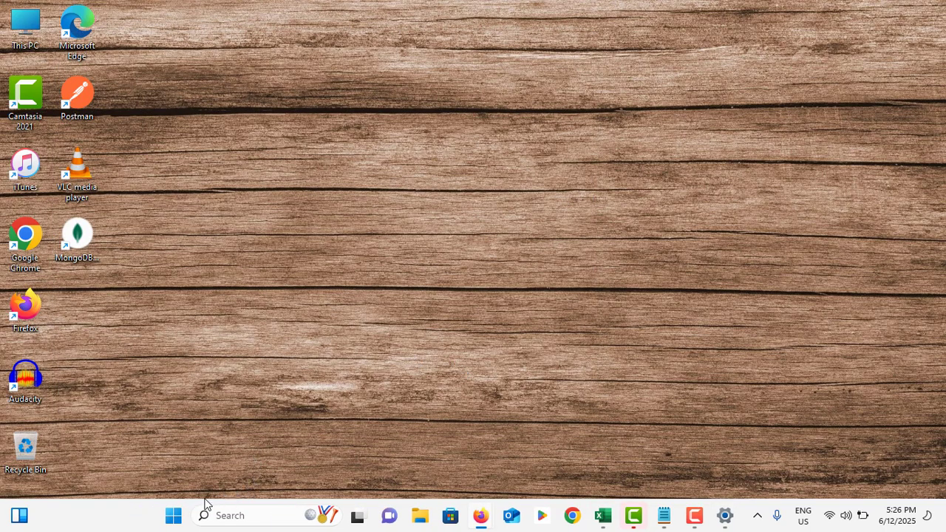
- Review the refresh rate choices in the advanced display settings and close Settings
{"action": "left_click", "coordinate": [175, 516]}
{"action": "left_click", "coordinate": [441, 203]}
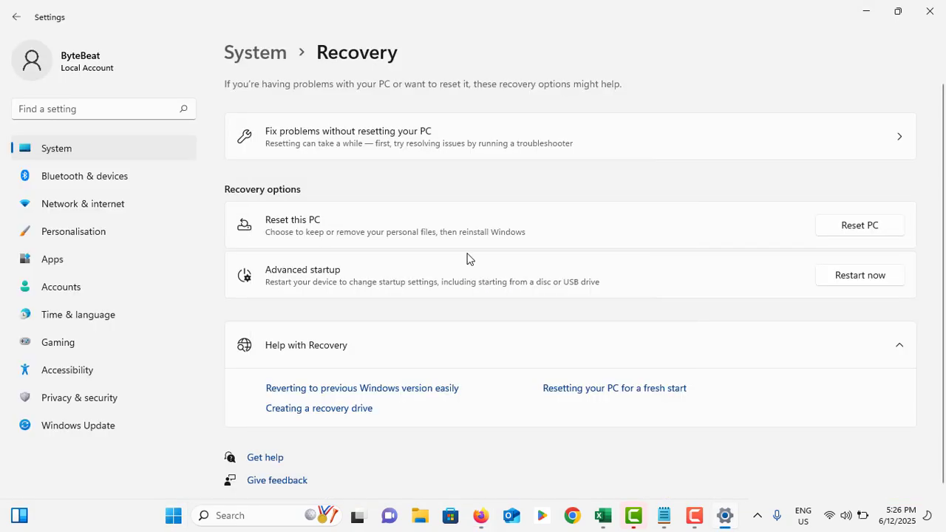
{"action": "left_click", "coordinate": [74, 151]}
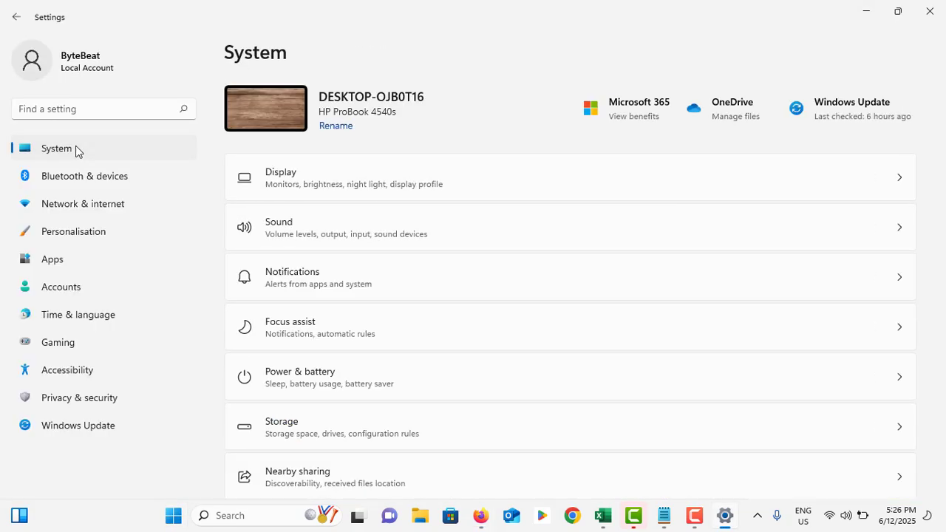
{"action": "left_click", "coordinate": [408, 187]}
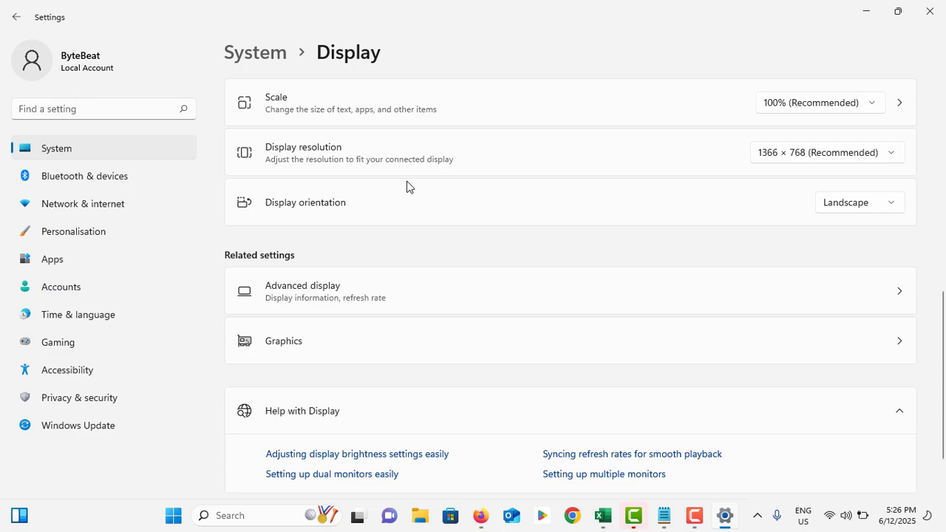
{"action": "scroll", "coordinate": [408, 186], "scroll_direction": "up", "scroll_amount": 4}
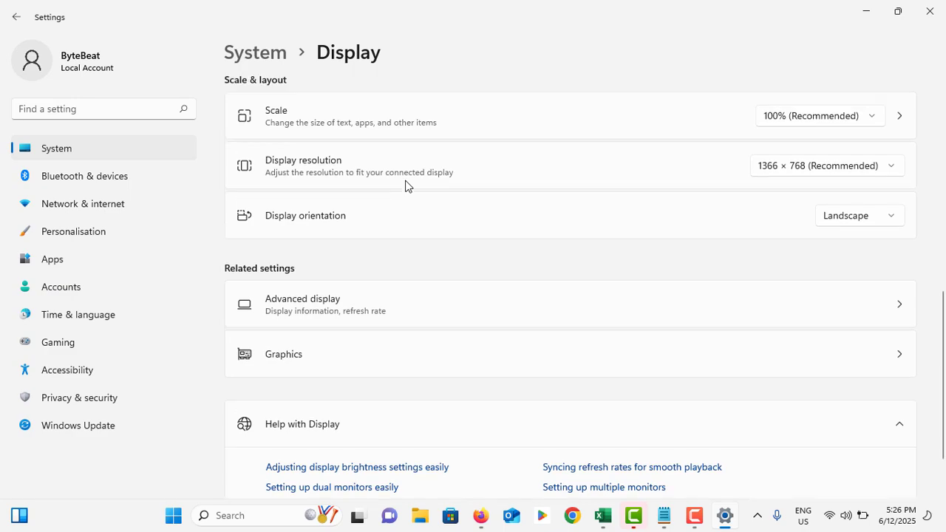
{"action": "scroll", "coordinate": [411, 186], "scroll_direction": "down", "scroll_amount": 4}
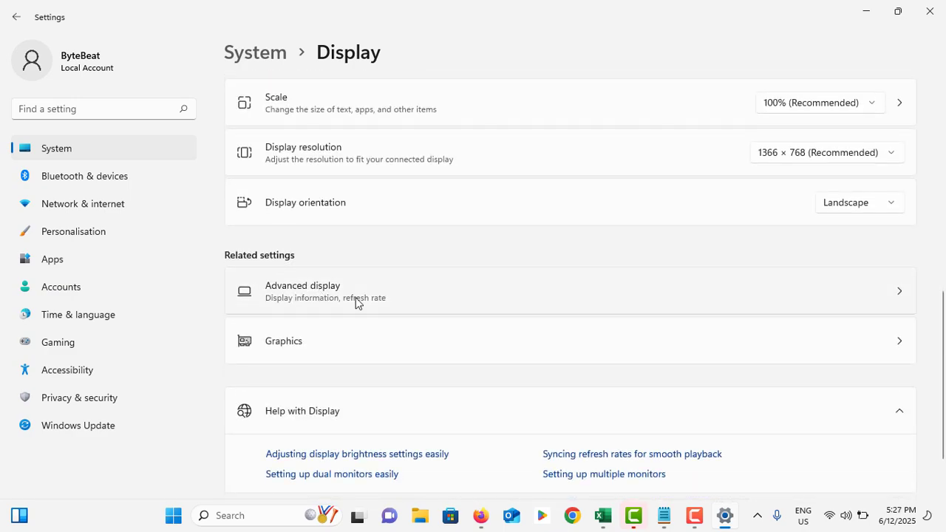
{"action": "left_click", "coordinate": [331, 302]}
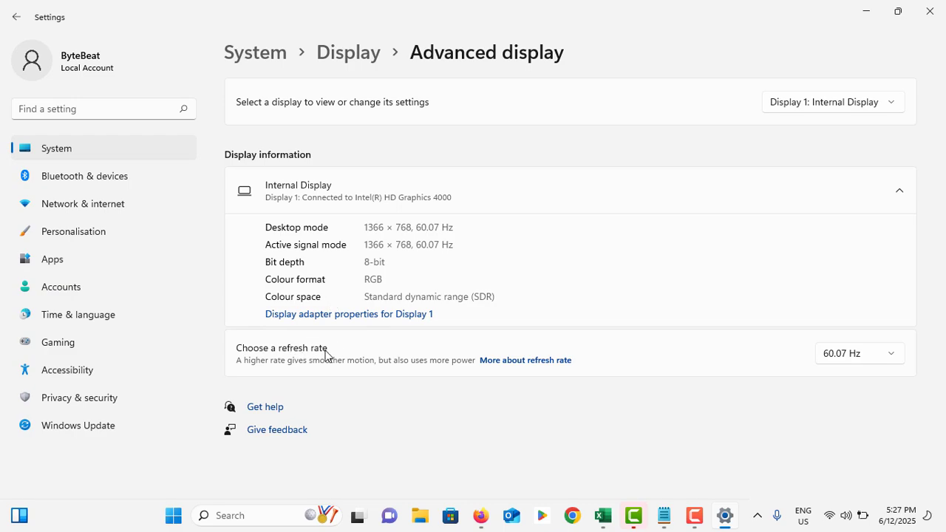
{"action": "left_click", "coordinate": [837, 362]}
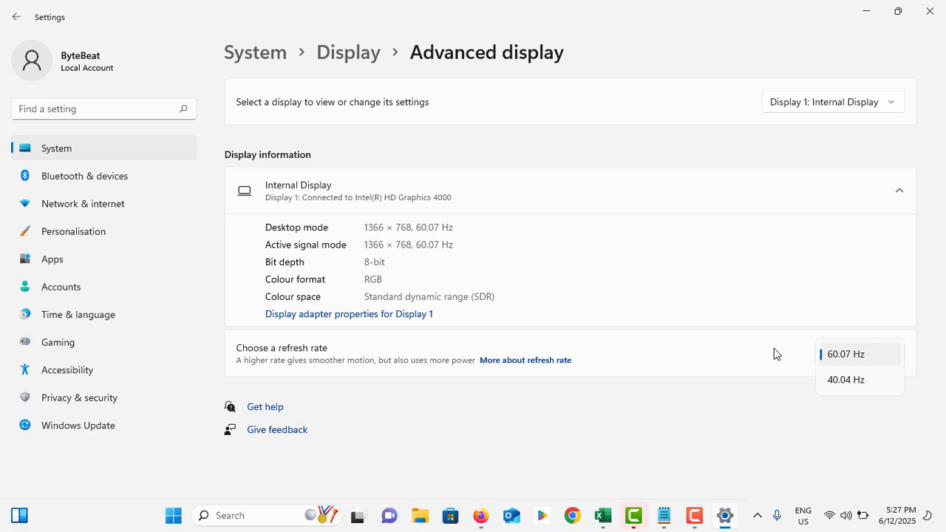
{"action": "left_click", "coordinate": [930, 11]}
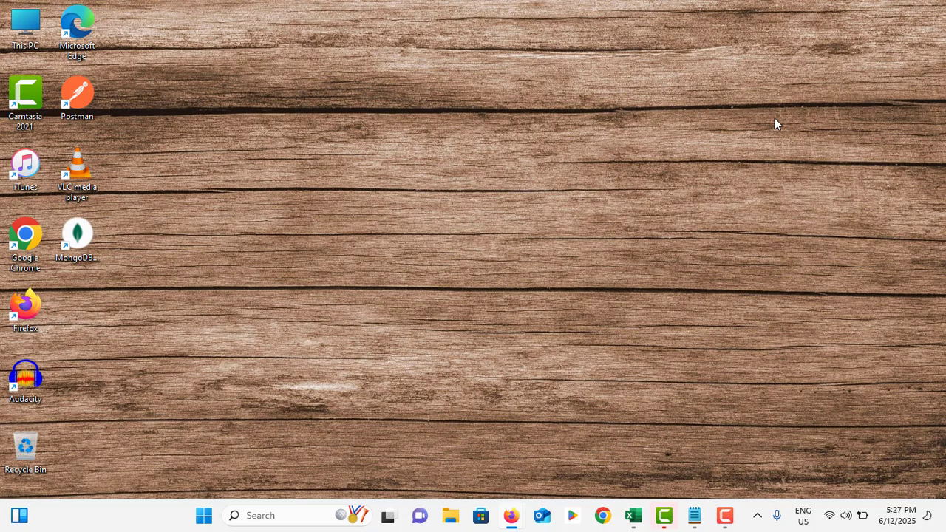
- Review the uninstall options for Android Auto and Amazon Shopping in the installed apps list and close Settings
{"action": "left_click", "coordinate": [204, 515]}
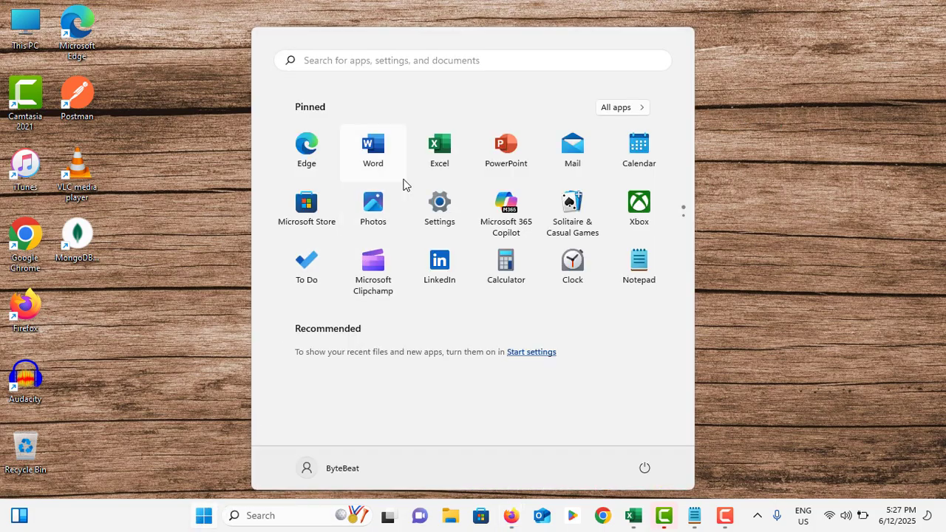
{"action": "left_click", "coordinate": [433, 196]}
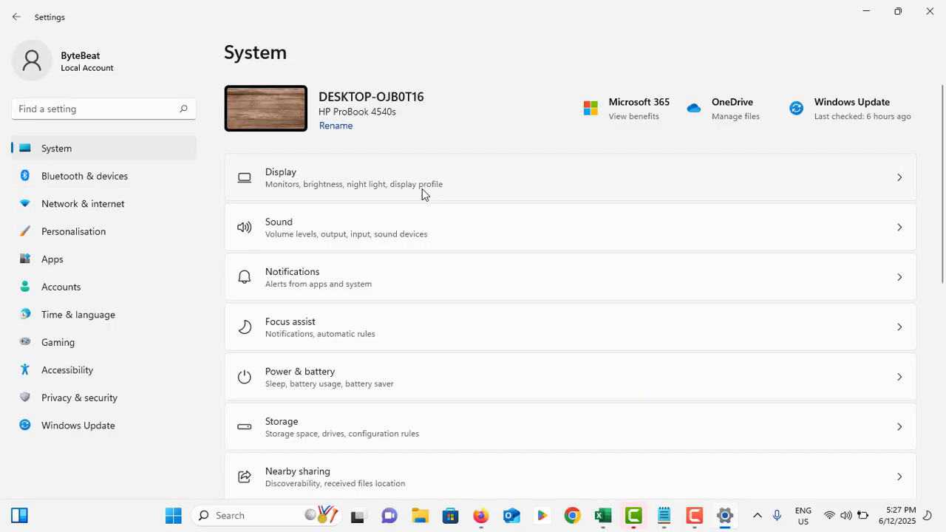
{"action": "left_click", "coordinate": [66, 264]}
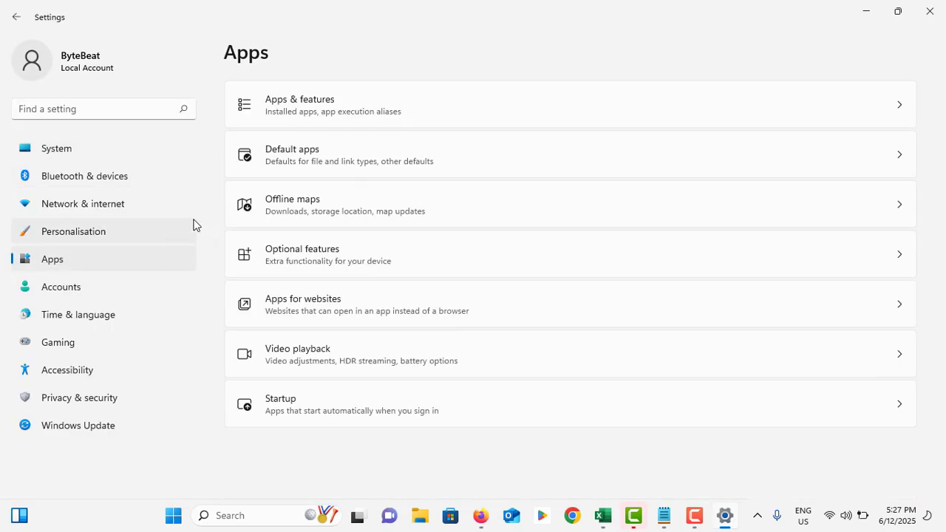
{"action": "left_click", "coordinate": [346, 105]}
{"action": "scroll", "coordinate": [359, 97], "scroll_direction": "down", "scroll_amount": 10}
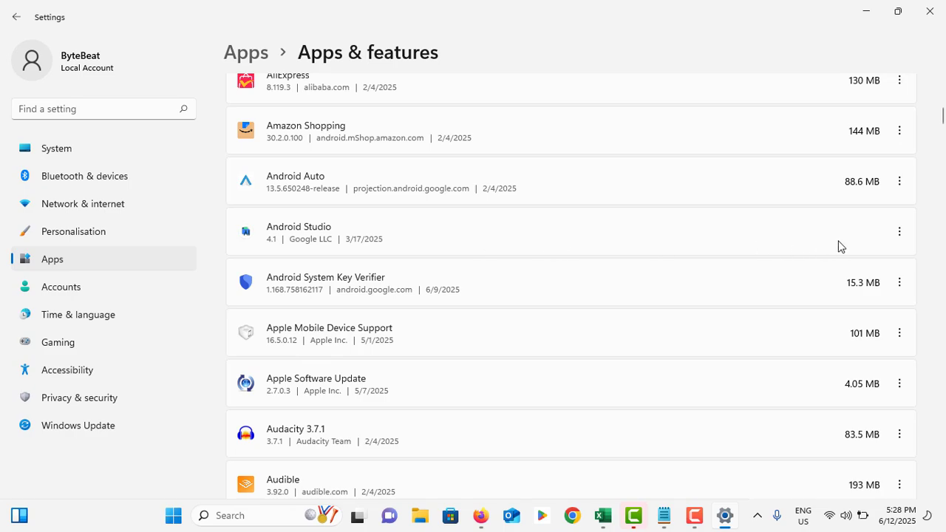
{"action": "left_click", "coordinate": [900, 185]}
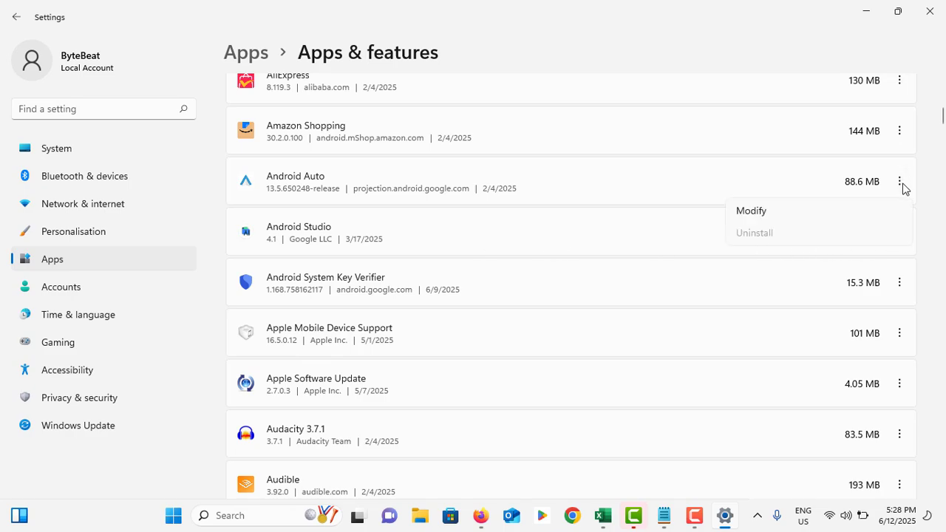
{"action": "left_click", "coordinate": [901, 132]}
{"action": "left_click", "coordinate": [901, 133]}
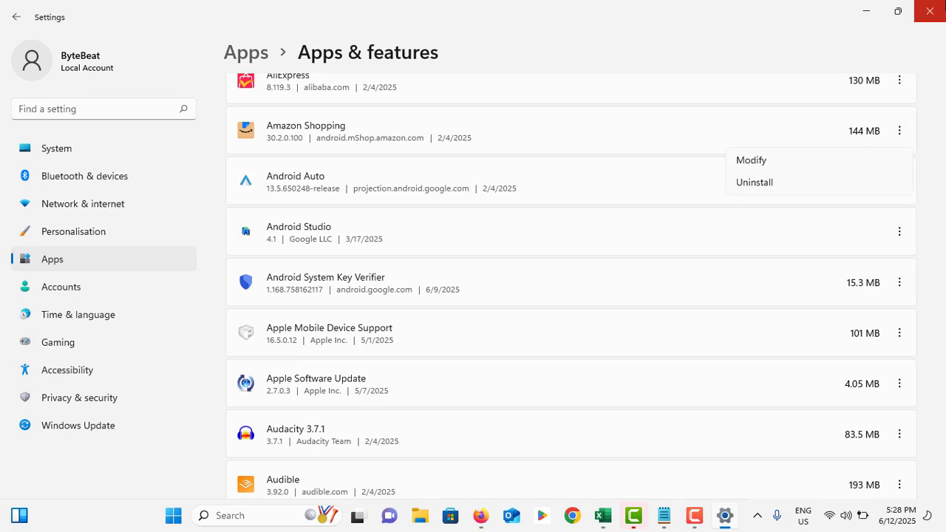
{"action": "left_click", "coordinate": [930, 11]}
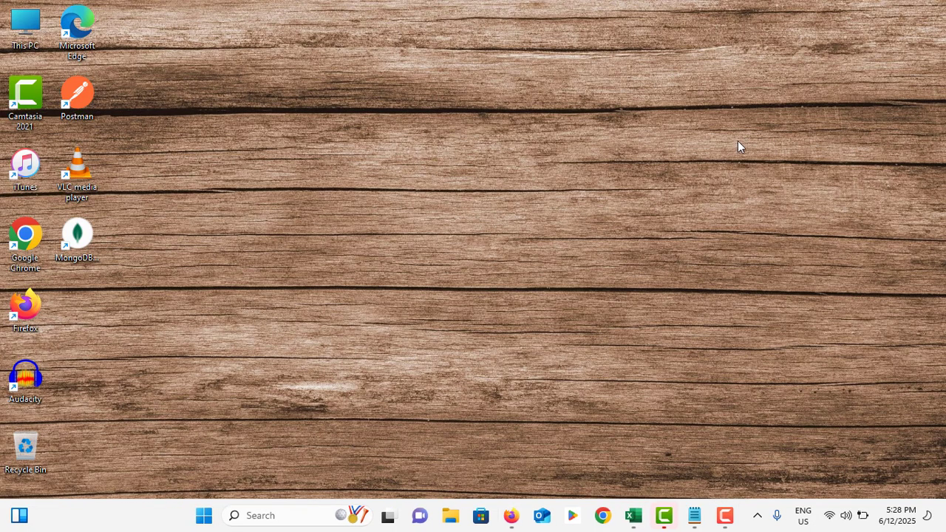
- Open the Colours personalisation settings and set the accent colour mode to Manual
{"action": "left_click", "coordinate": [204, 515]}
{"action": "left_click", "coordinate": [440, 207]}
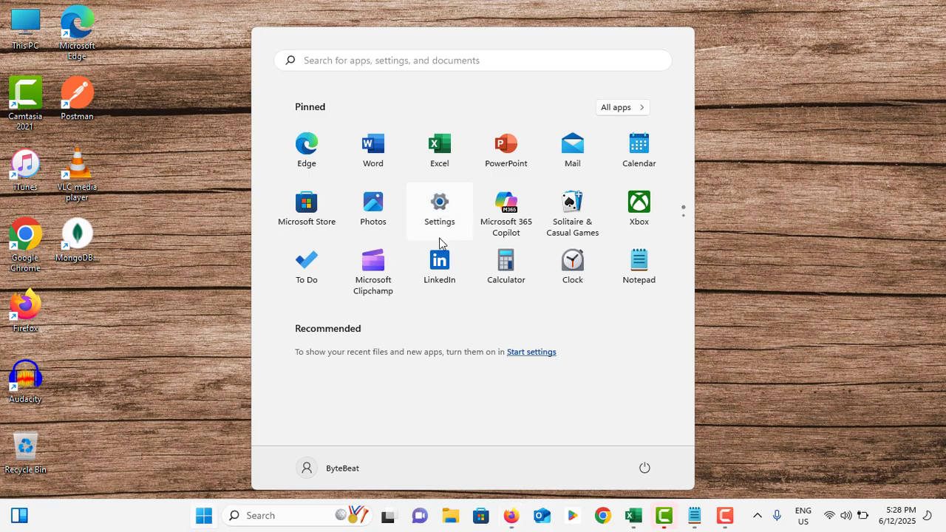
{"action": "left_click", "coordinate": [103, 232]}
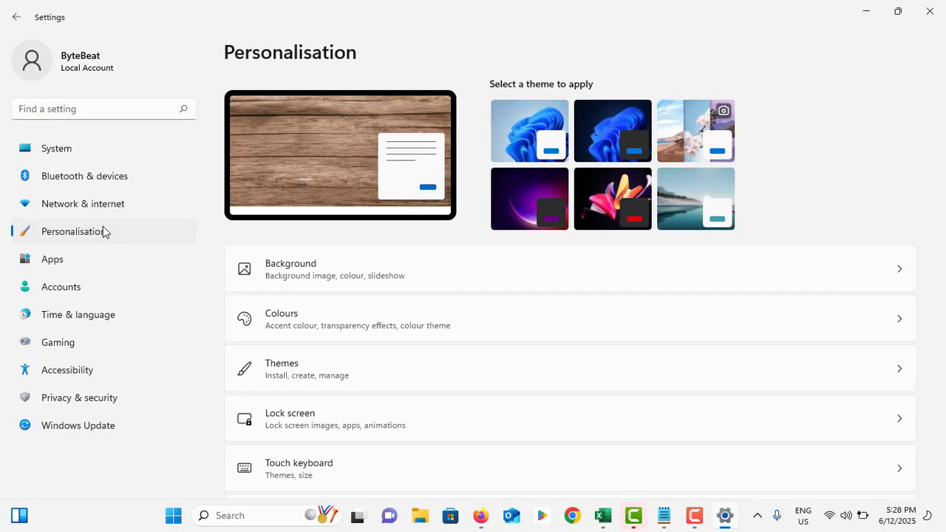
{"action": "left_click", "coordinate": [305, 322]}
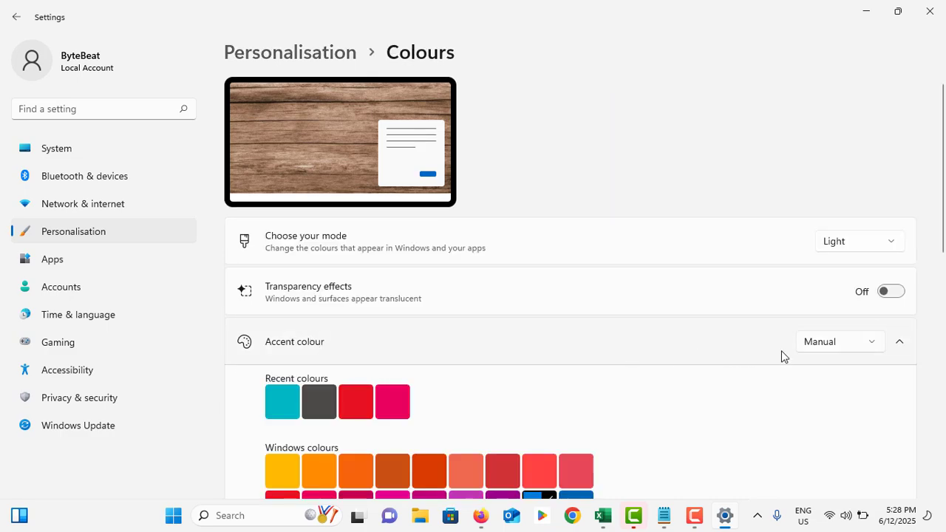
{"action": "left_click", "coordinate": [828, 352]}
{"action": "left_click", "coordinate": [827, 345]}
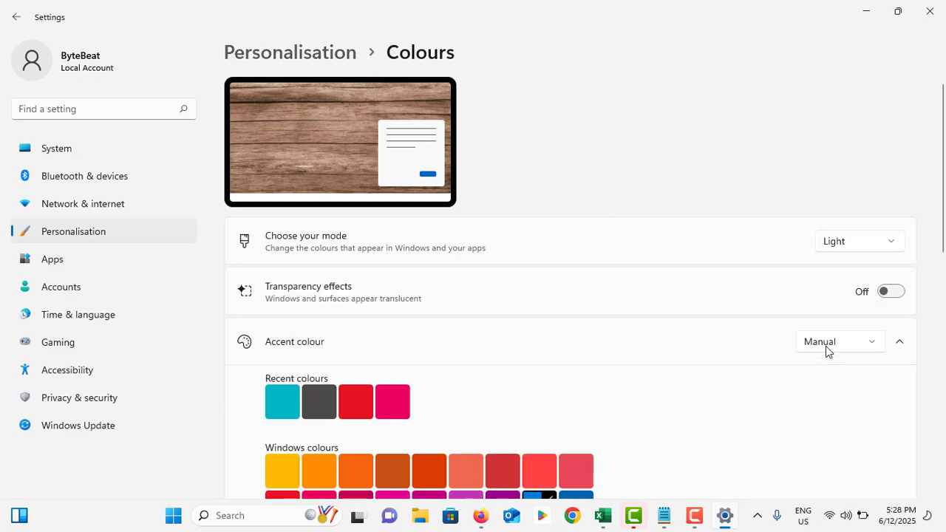
- Check the accent colour mode choices, keep Manual selected, and close Settings
{"action": "left_click", "coordinate": [825, 346]}
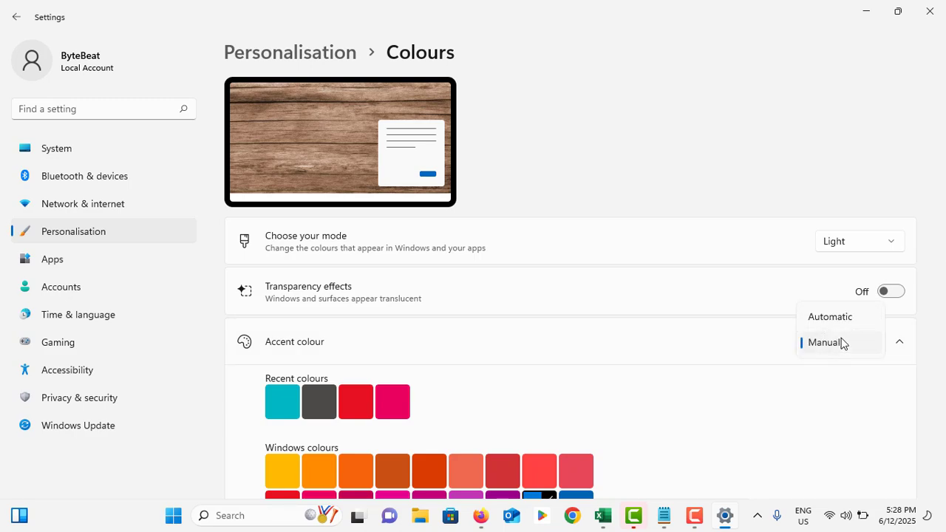
{"action": "left_click", "coordinate": [842, 343]}
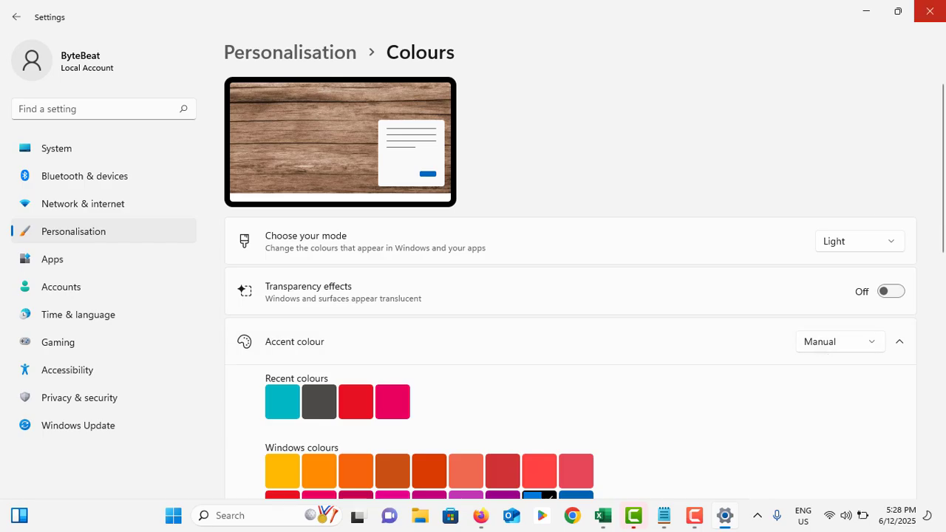
{"action": "left_click", "coordinate": [930, 11]}
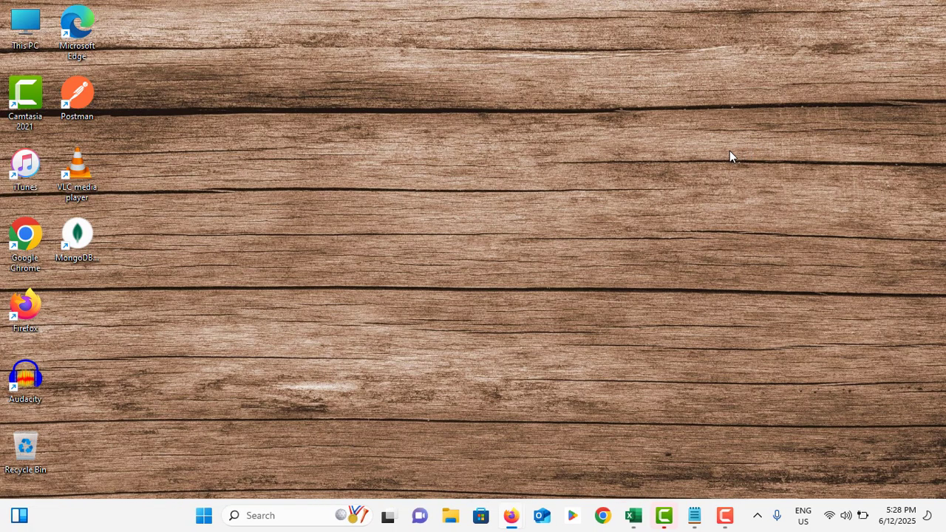
- Open the Accessibility visual effects settings, switch Animation effects on and back off, and close Settings
{"action": "left_click", "coordinate": [204, 516]}
{"action": "left_click", "coordinate": [441, 205]}
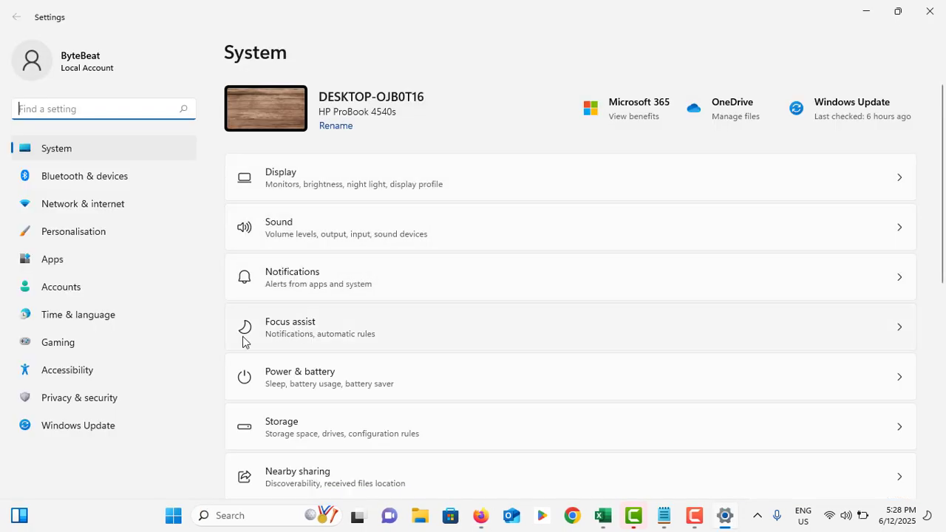
{"action": "left_click", "coordinate": [75, 378]}
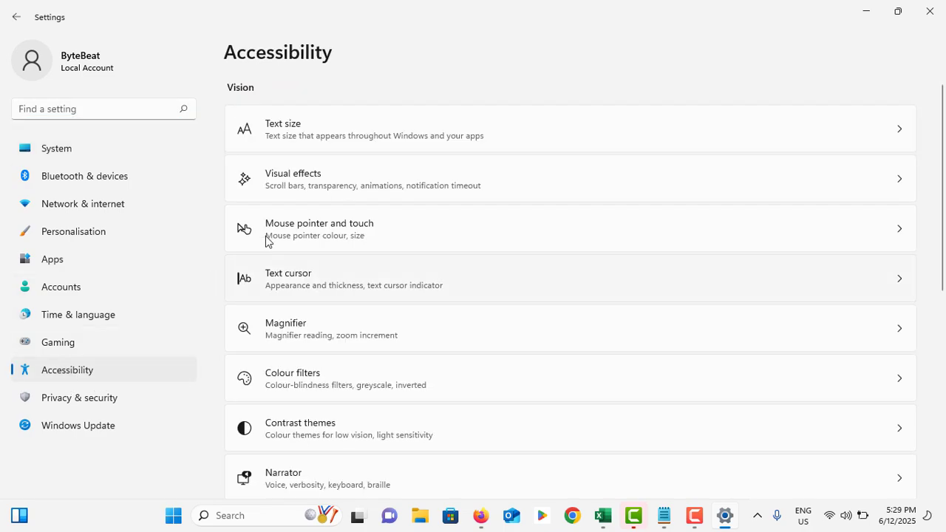
{"action": "left_click", "coordinate": [372, 182]}
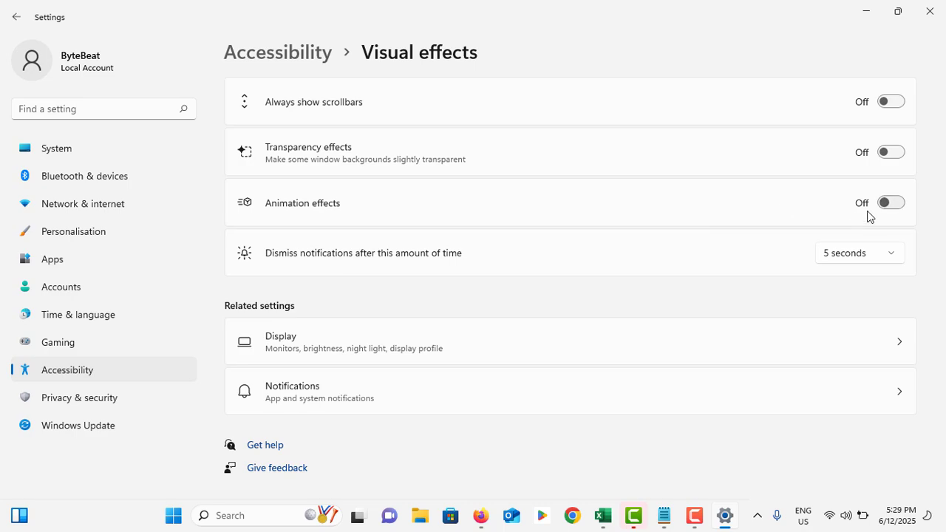
{"action": "left_click", "coordinate": [892, 207]}
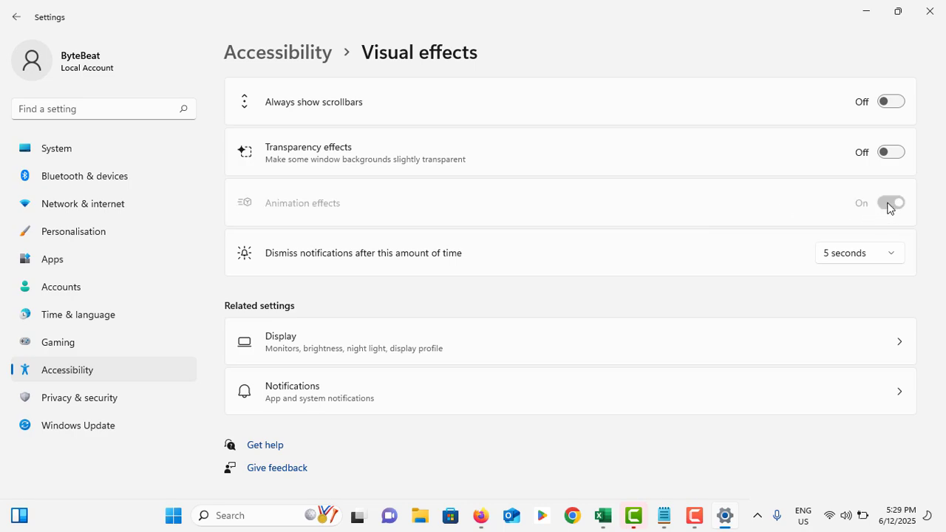
{"action": "left_click", "coordinate": [881, 207]}
{"action": "left_click", "coordinate": [930, 11]}
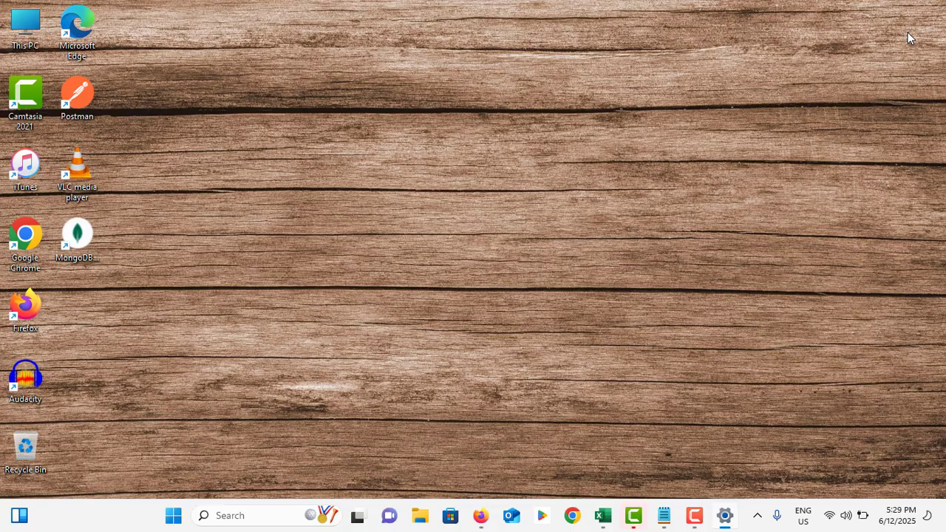
- Search Windows for regedit, launch Registry Editor, and approve its permission request
{"action": "left_click", "coordinate": [255, 512]}
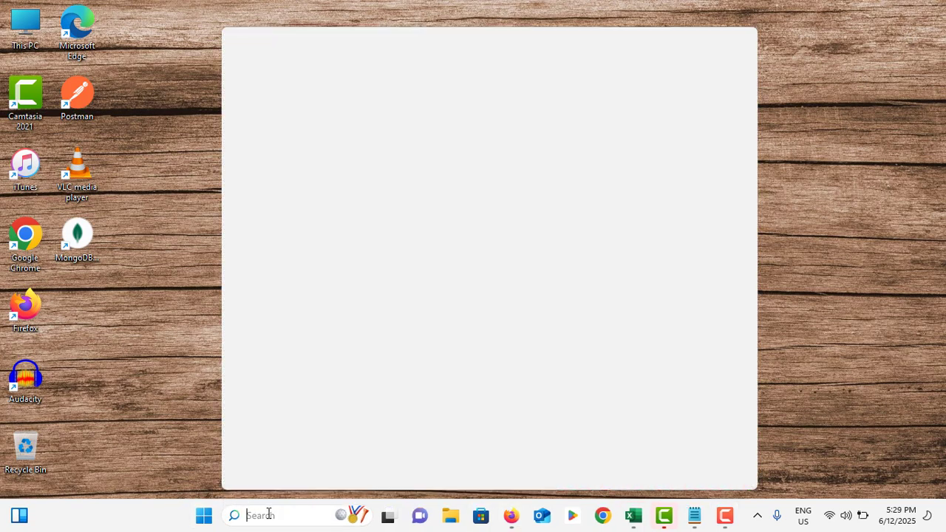
{"action": "type", "text": "reg"}
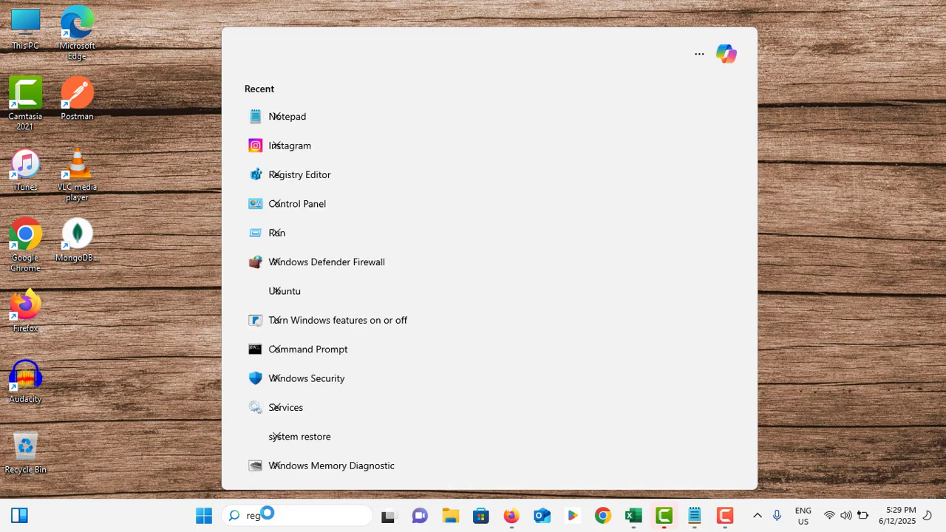
{"action": "type", "text": "ed"}
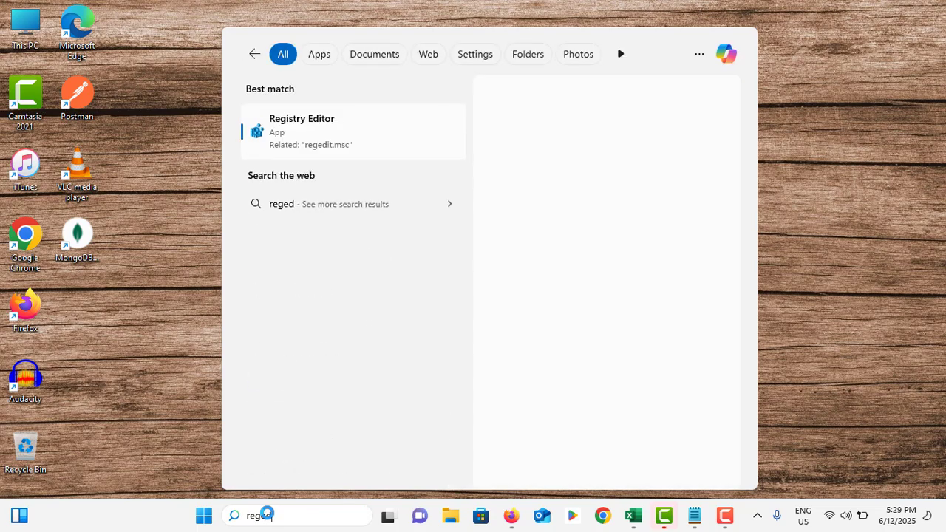
{"action": "type", "text": "it"}
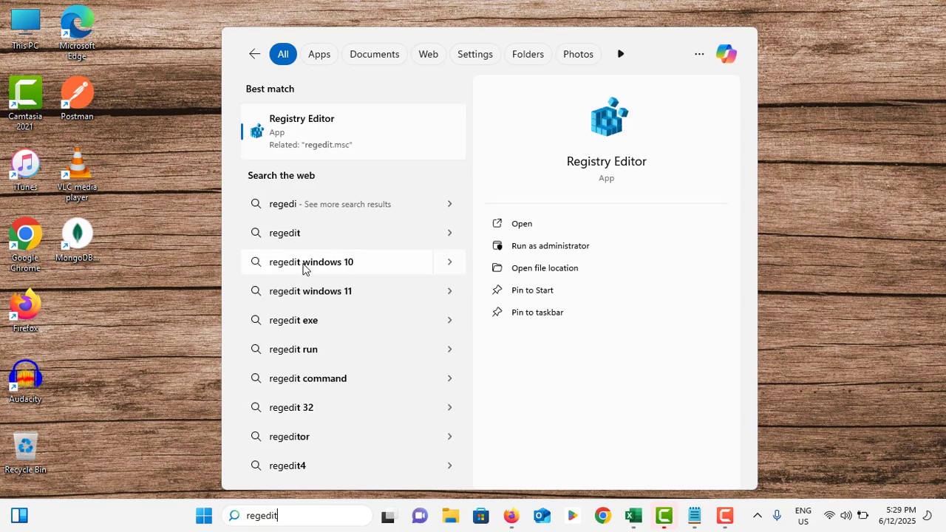
{"action": "left_click", "coordinate": [349, 133]}
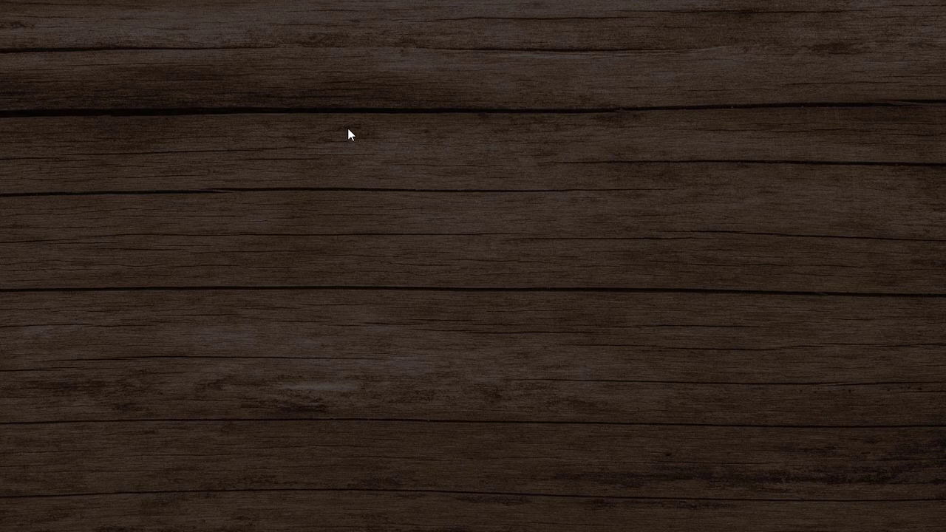
{"action": "left_click", "coordinate": [435, 361]}
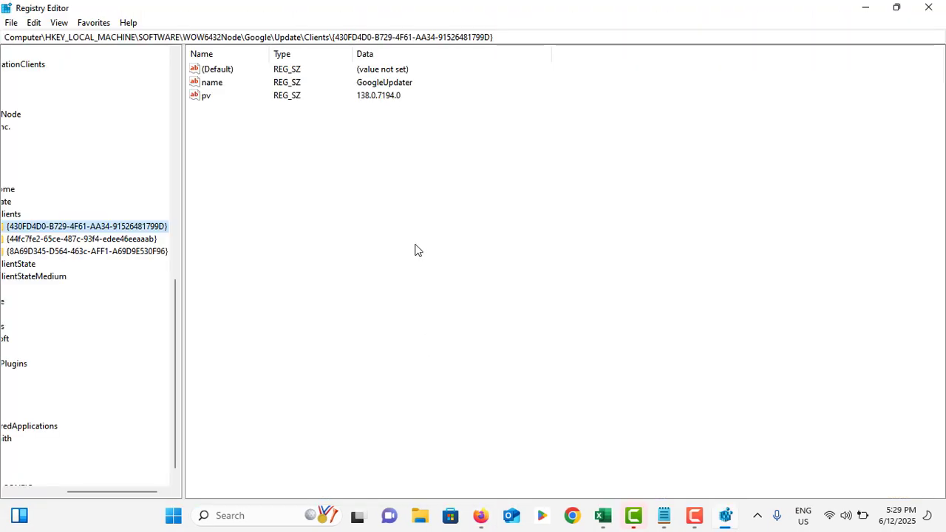
- Browse the registry to HKEY_CURRENT_USER\Software\Microsoft\Avalon.Graphics and select its DISPLAY1 key
{"action": "left_click", "coordinate": [20, 77]}
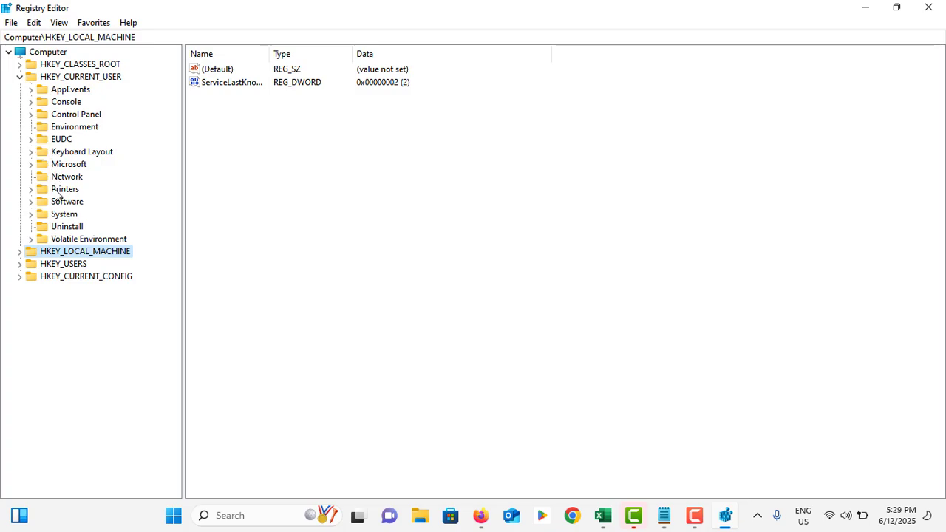
{"action": "left_click", "coordinate": [30, 201]}
{"action": "scroll", "coordinate": [82, 243], "scroll_direction": "down", "scroll_amount": 2}
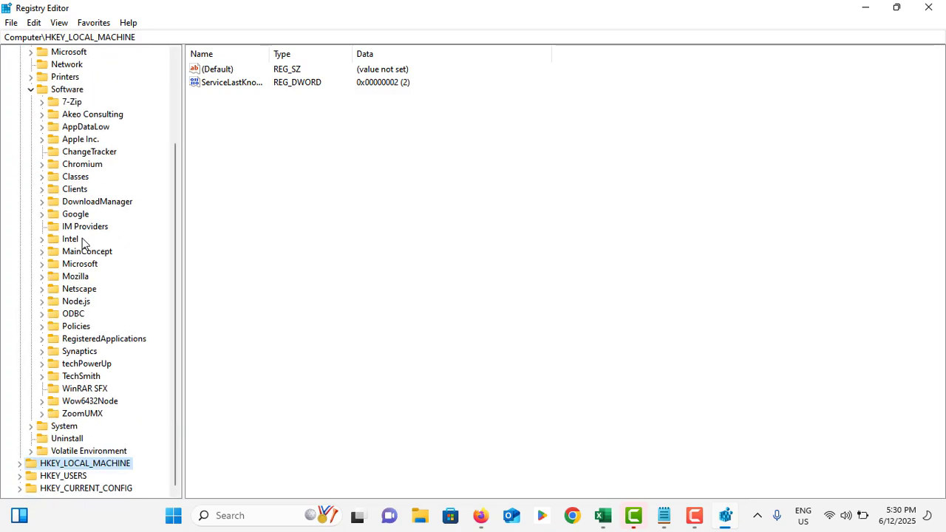
{"action": "left_click", "coordinate": [42, 264]}
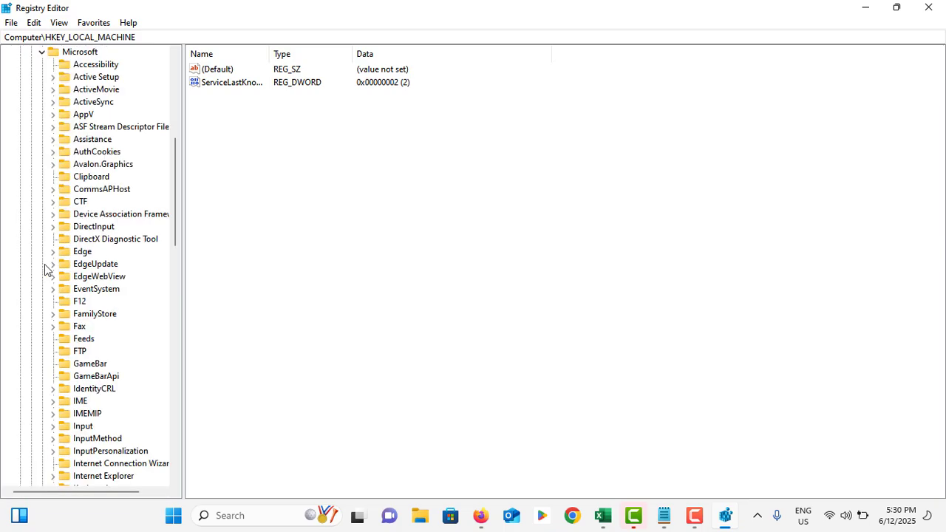
{"action": "left_click", "coordinate": [99, 168]}
{"action": "left_click", "coordinate": [53, 166]}
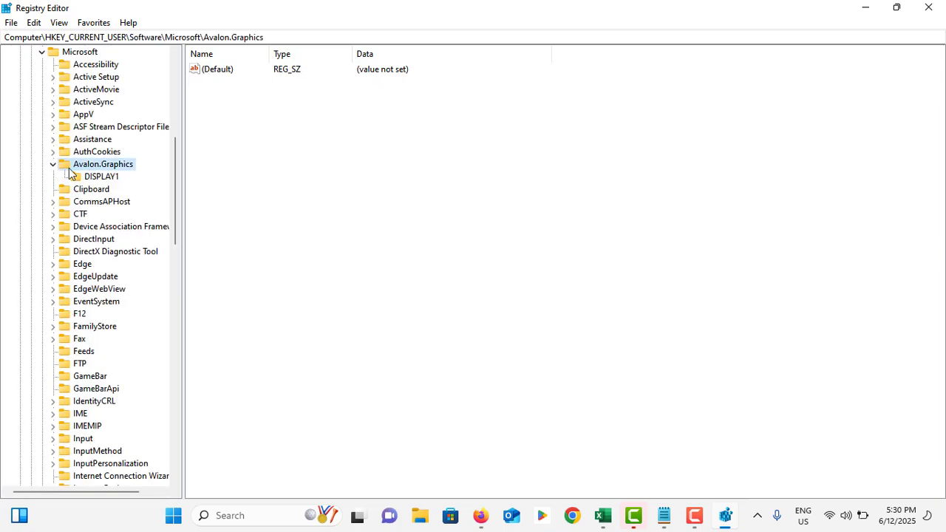
{"action": "left_click", "coordinate": [101, 177]}
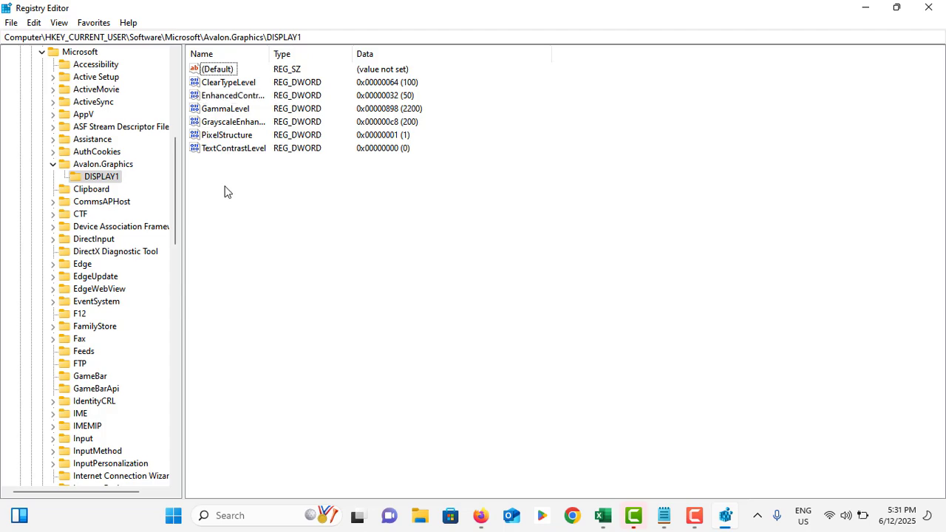
- Create a DWORD (32-bit) value named DisableHWAcceleration in the DISPLAY1 key
{"action": "right_click", "coordinate": [329, 191]}
{"action": "mouse_move", "coordinate": [390, 201]}
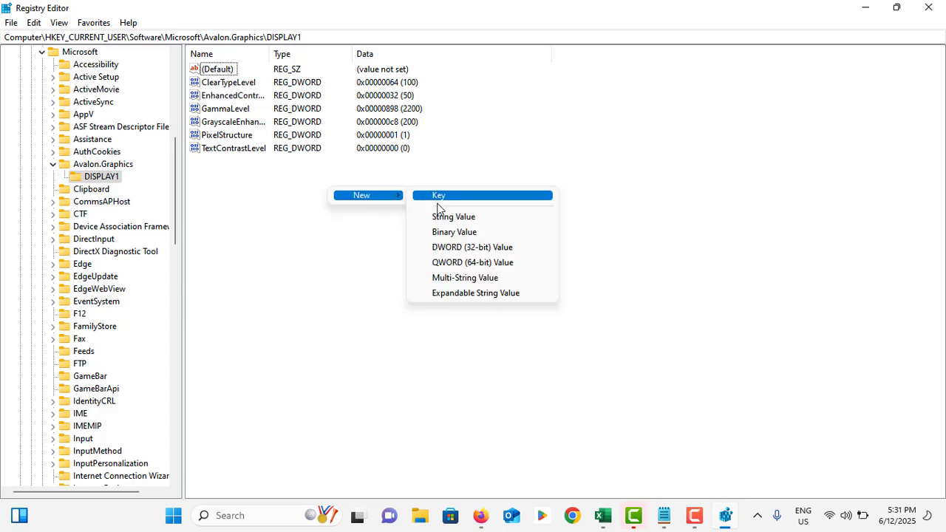
{"action": "left_click", "coordinate": [488, 248]}
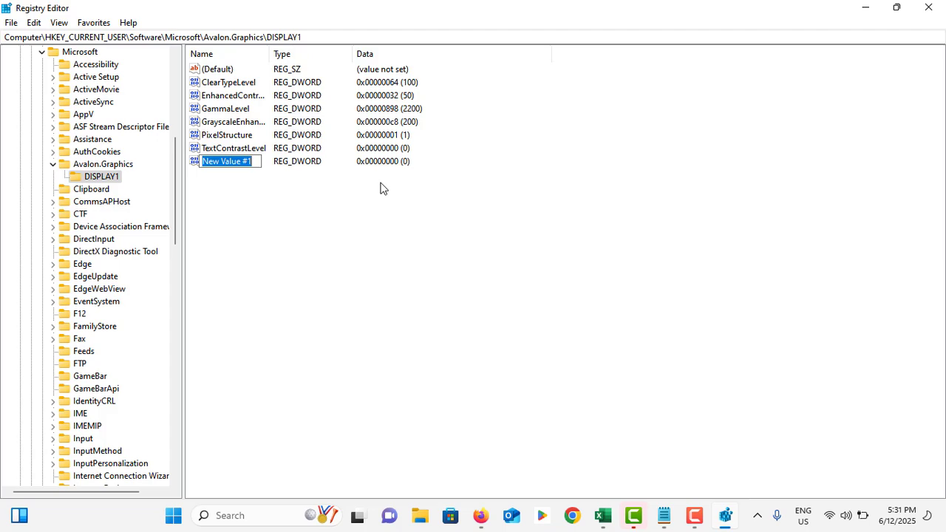
{"action": "type", "text": "DisableHW"}
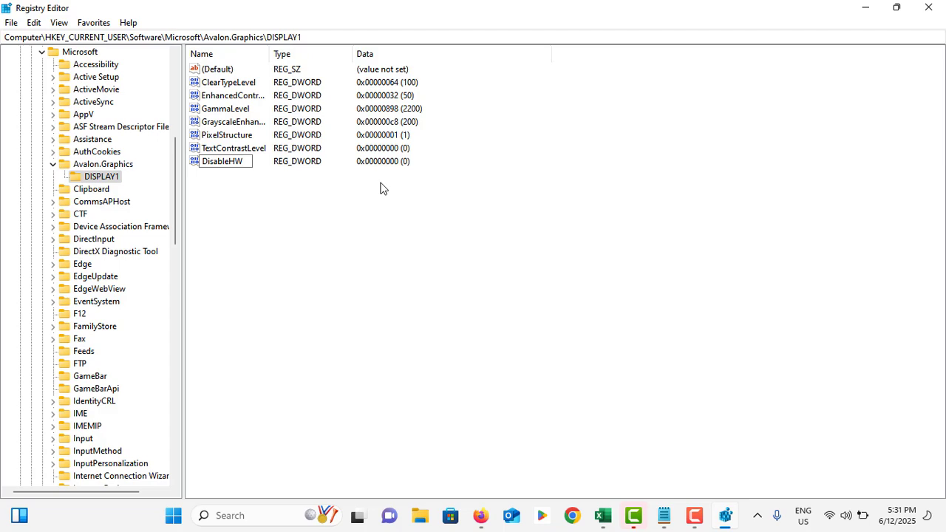
{"action": "type", "text": "Acceleration"}
{"action": "key", "text": "Return"}
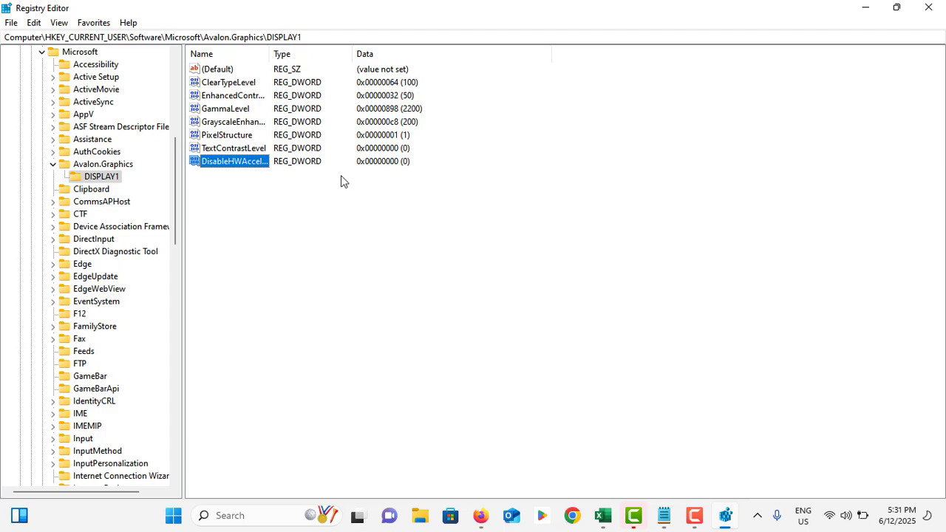
- Set the value data of DisableHWAcceleration to 1
{"action": "double_click", "coordinate": [237, 165]}
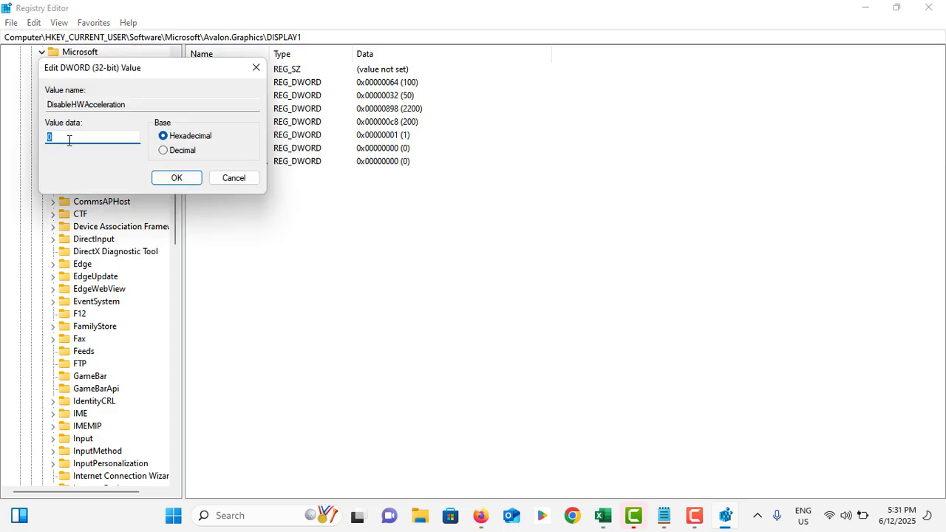
{"action": "type", "text": "1"}
{"action": "left_click", "coordinate": [179, 180]}
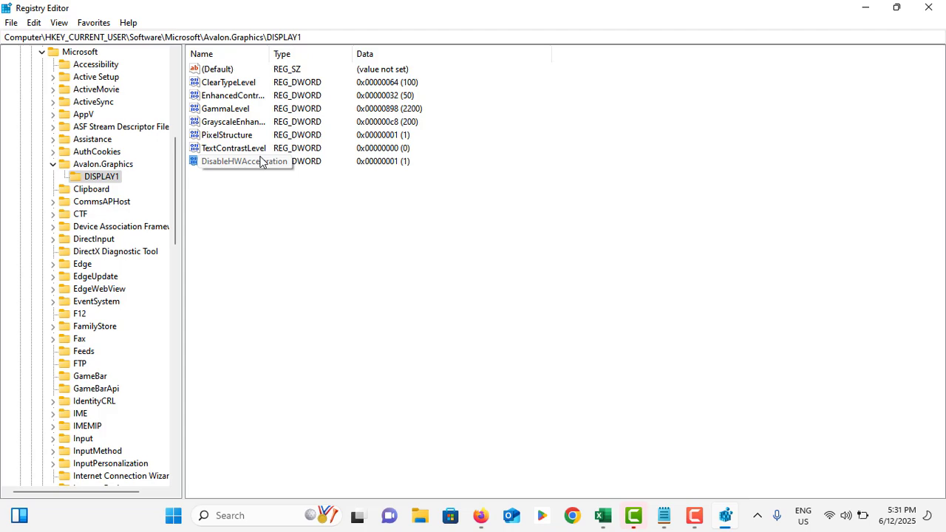
{"action": "left_click", "coordinate": [260, 161]}
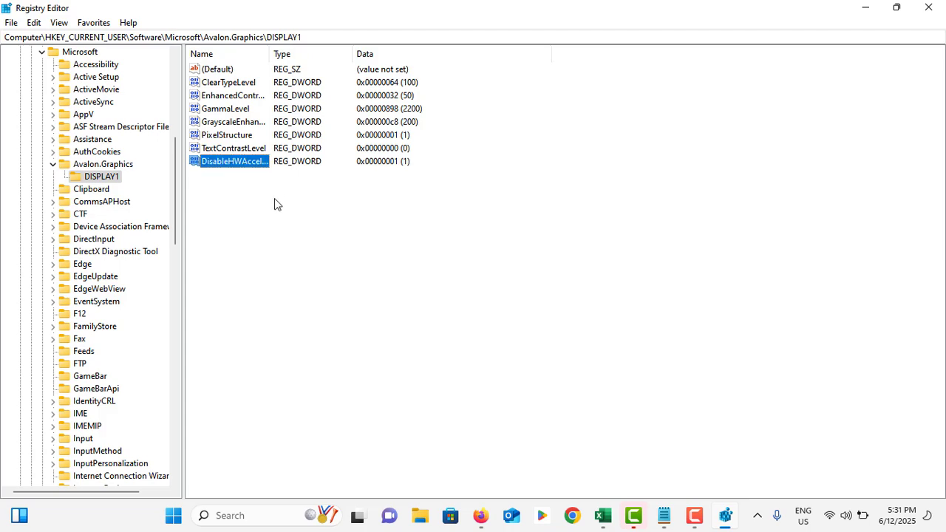